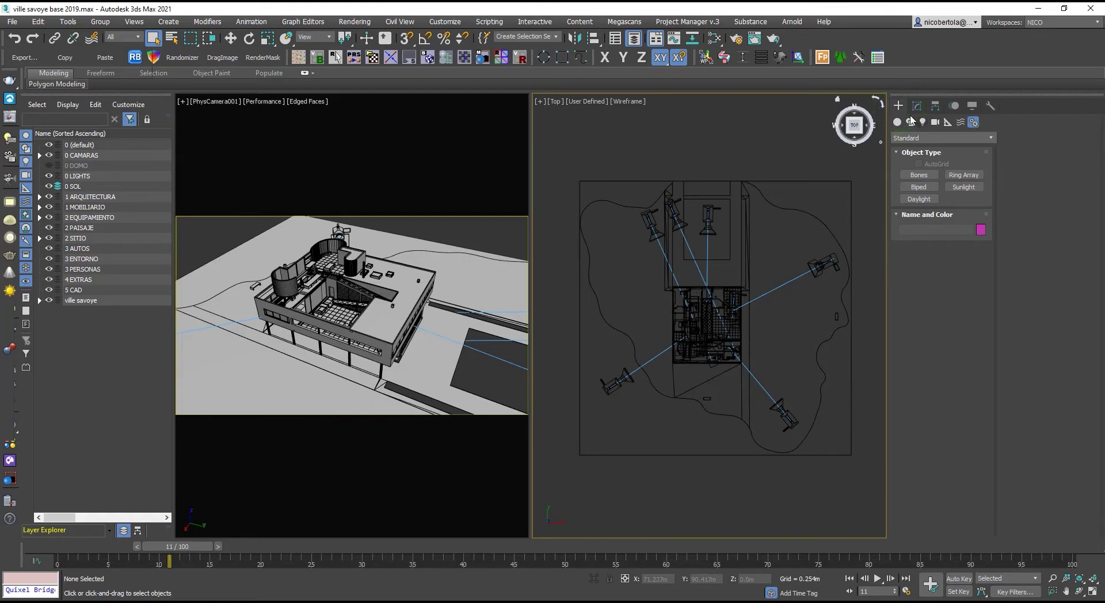
- Create a Daylight system in the top view, placing its compass and sun on the open ground west of the building
left_click(919, 199)
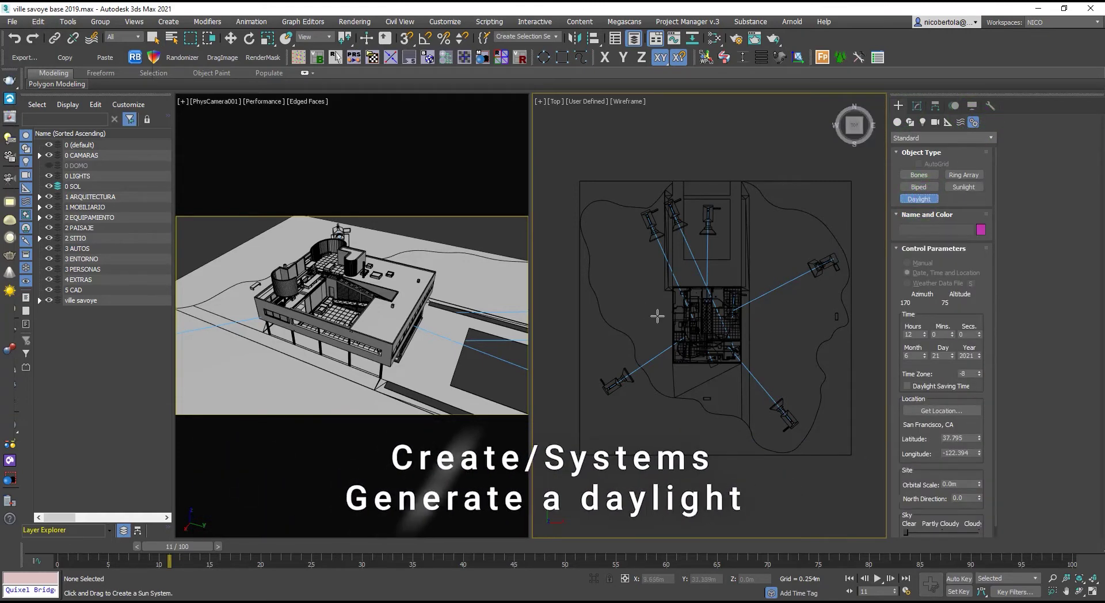
left_click(616, 307)
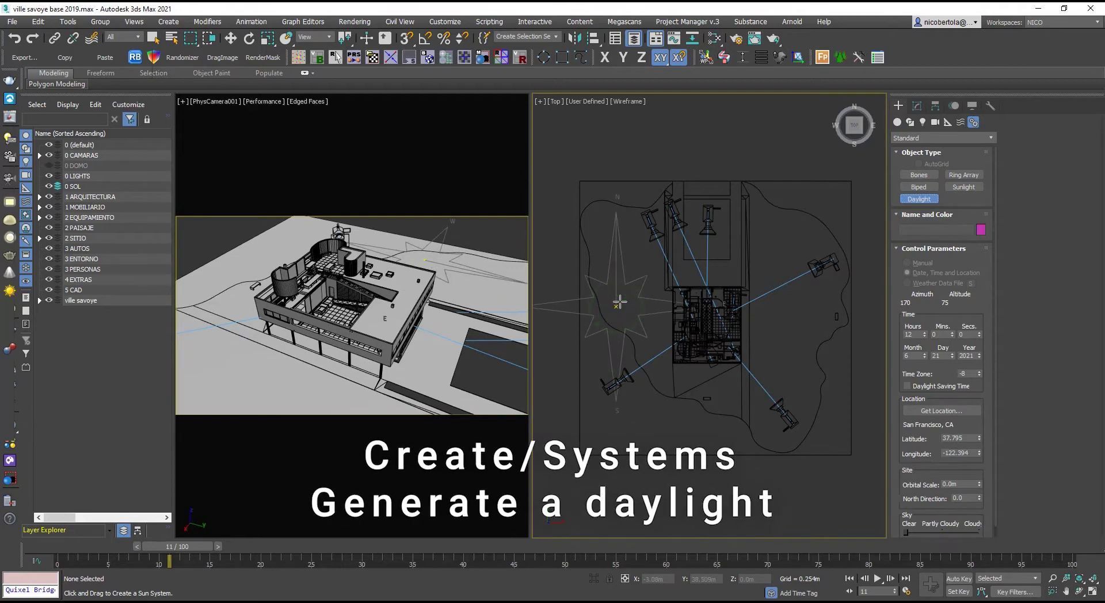
left_click(616, 306)
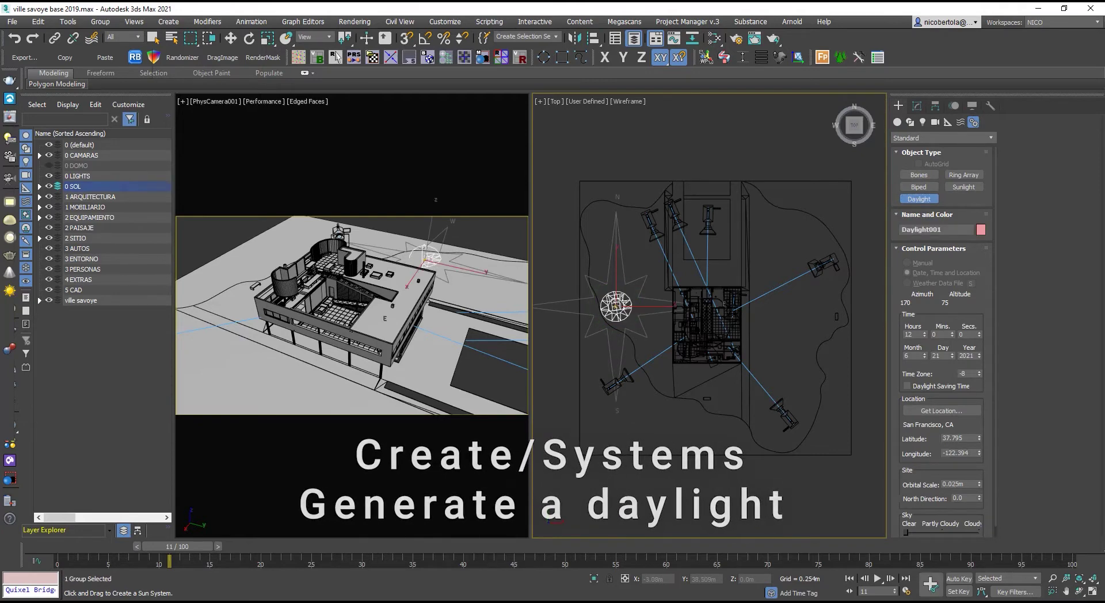
left_click(645, 355)
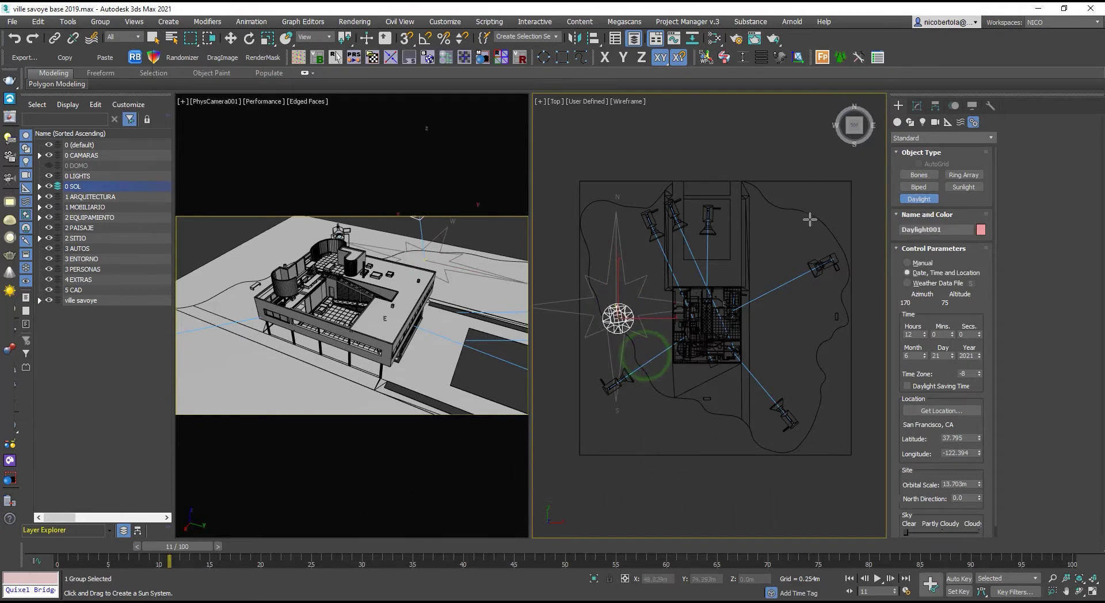
- Set the daylight's sunlight to VRaySun with an automatic VRaySky environment map, and its skylight to <No Skylight>
left_click(917, 105)
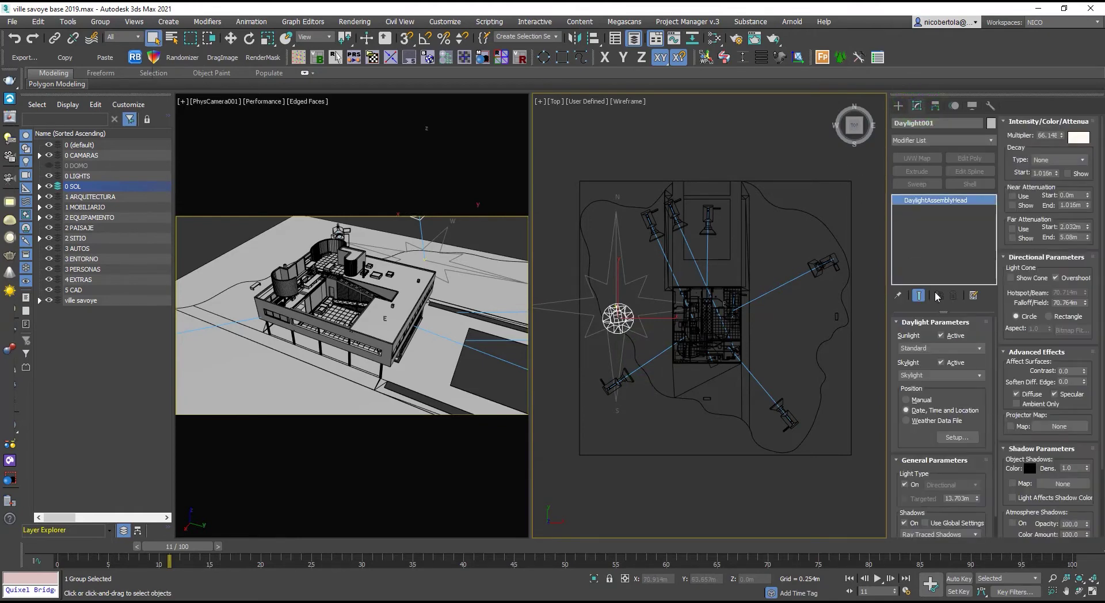
left_click(979, 348)
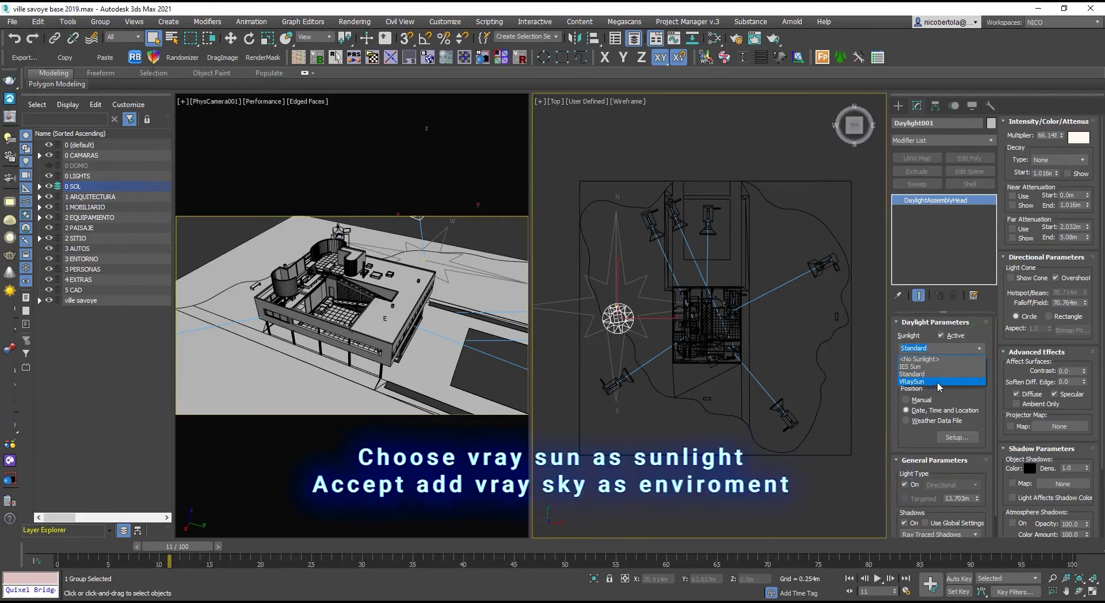
left_click(929, 382)
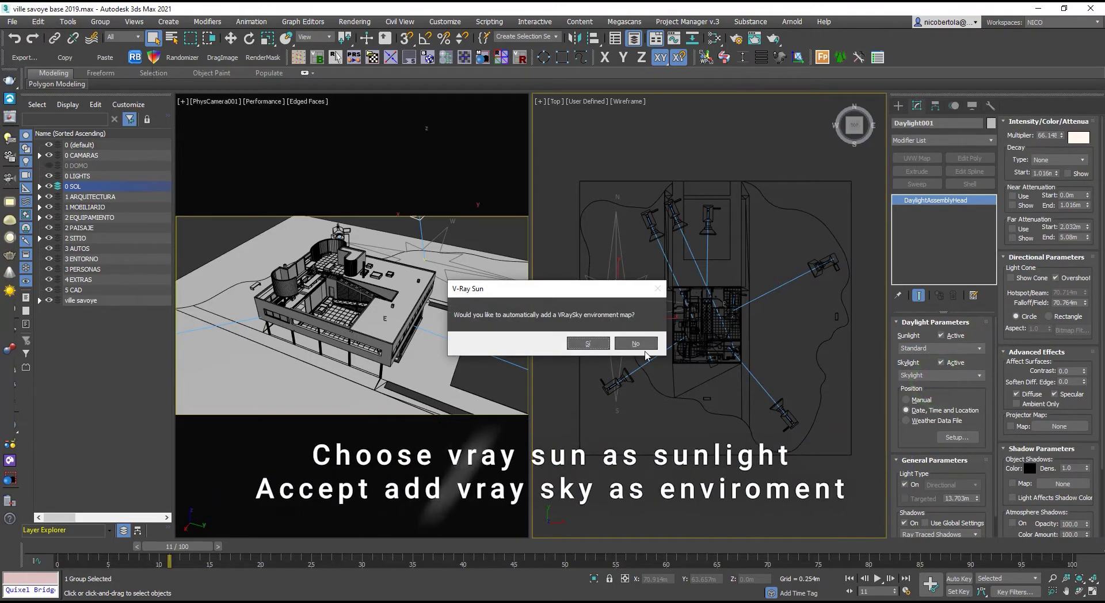
left_click(592, 343)
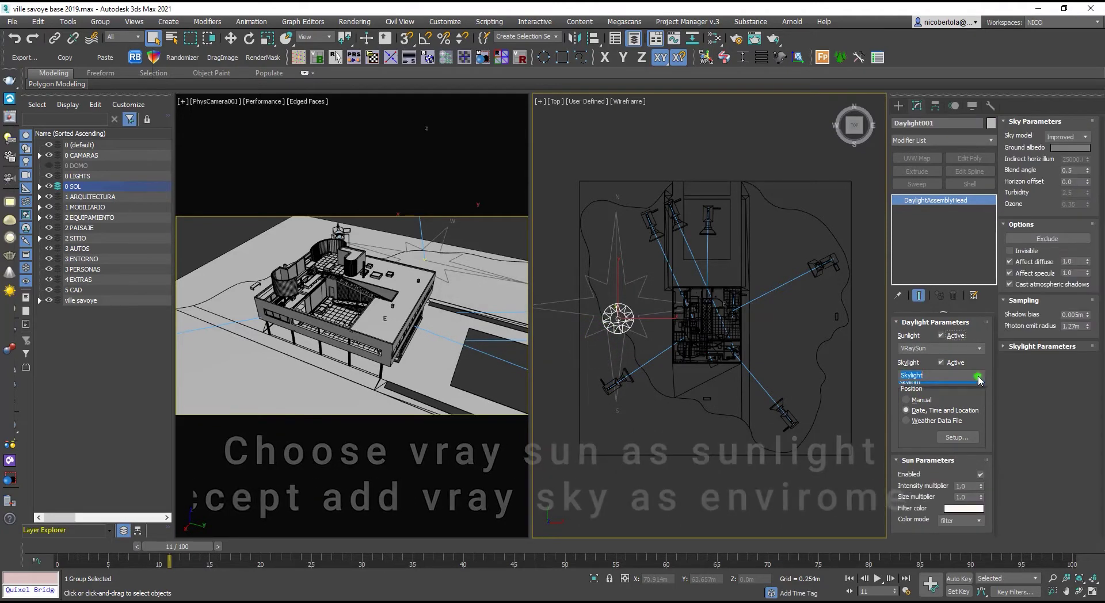
left_click(976, 376)
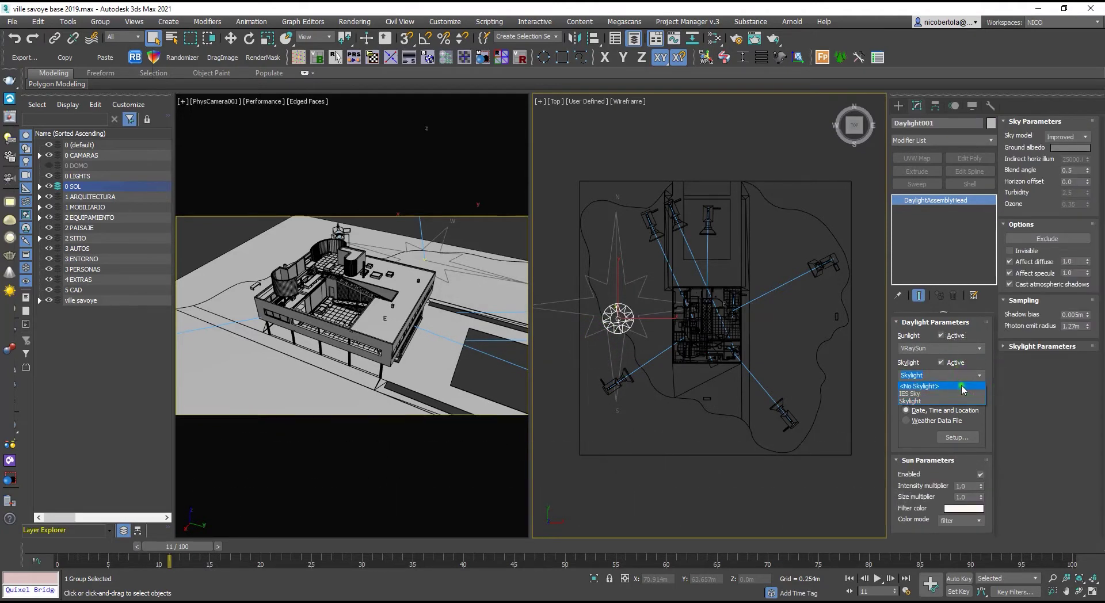
left_click(962, 387)
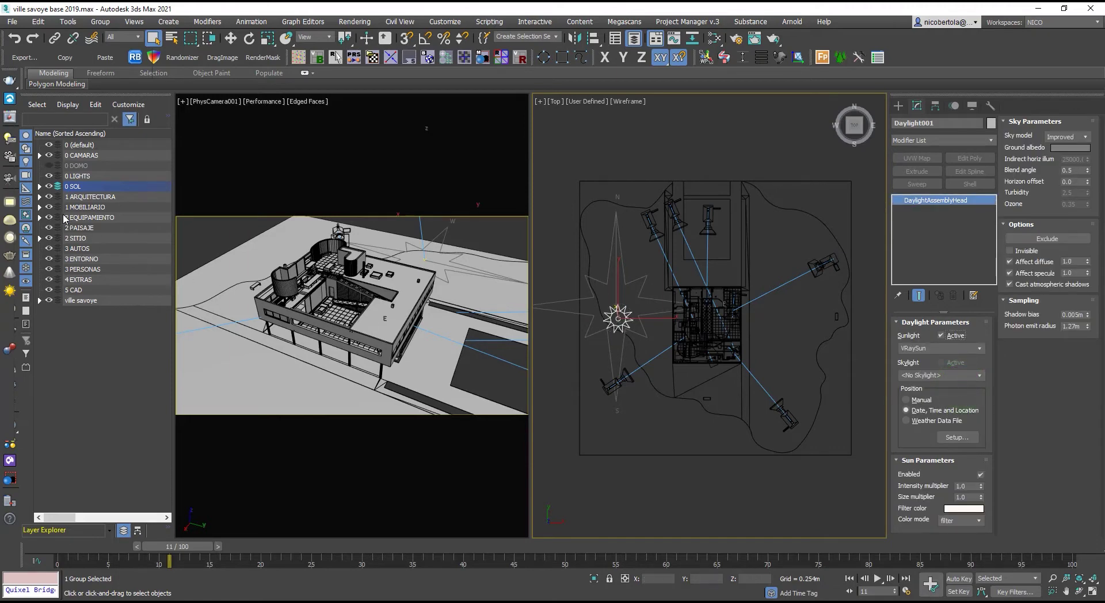
- Select the sun object inside the 0 SOL layer and turn on the VRaySun's Invisible option
left_click(39, 189)
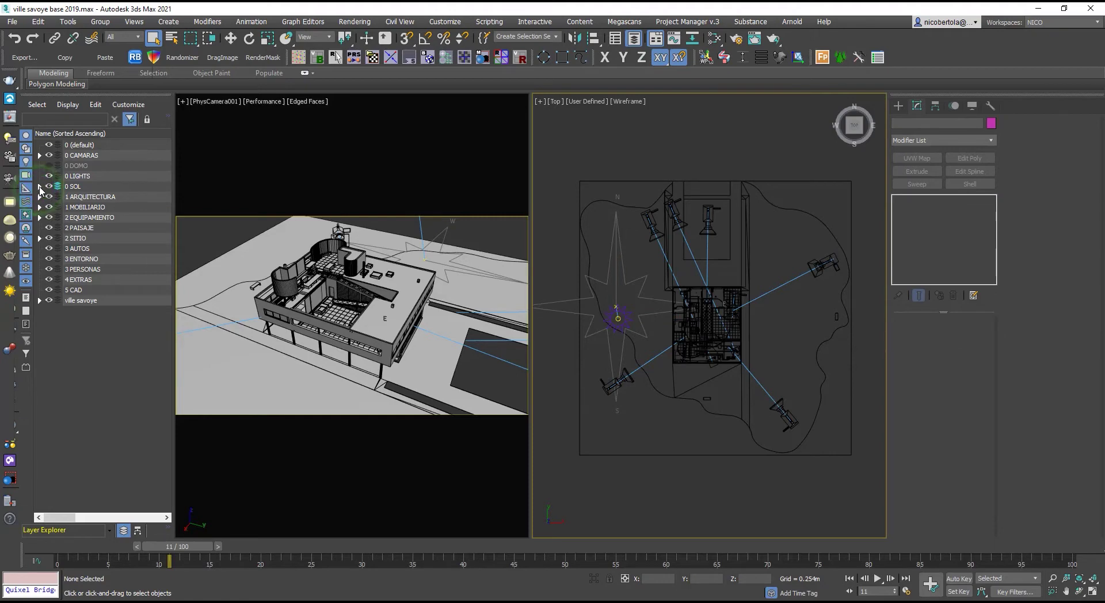
left_click(39, 187)
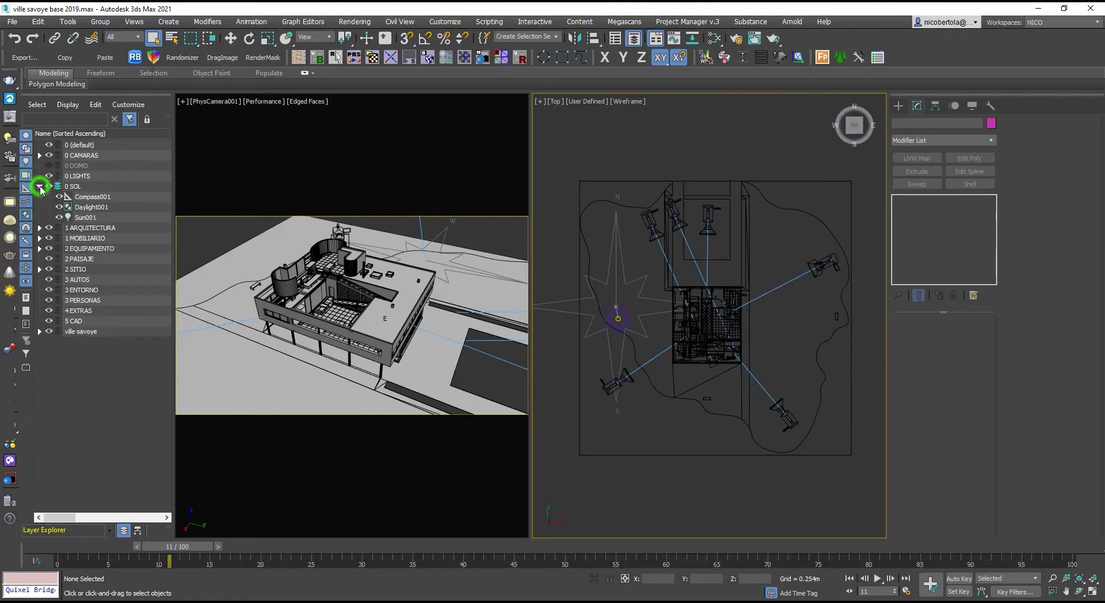
left_click(108, 198)
left_click(104, 207)
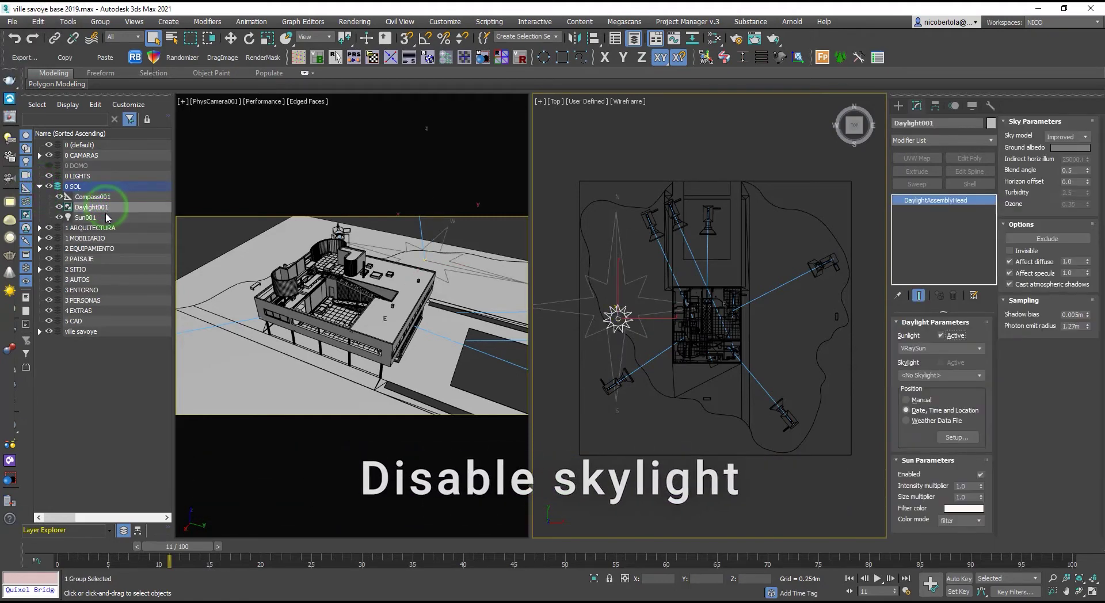
left_click(106, 219)
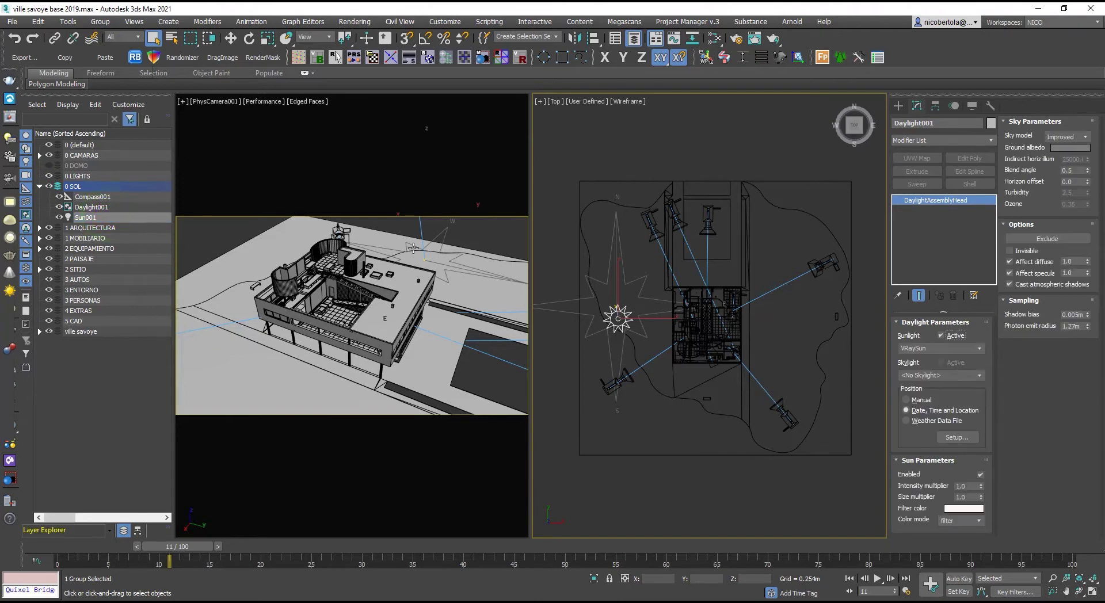
middle_click_drag(656, 379, 851, 334, "alt")
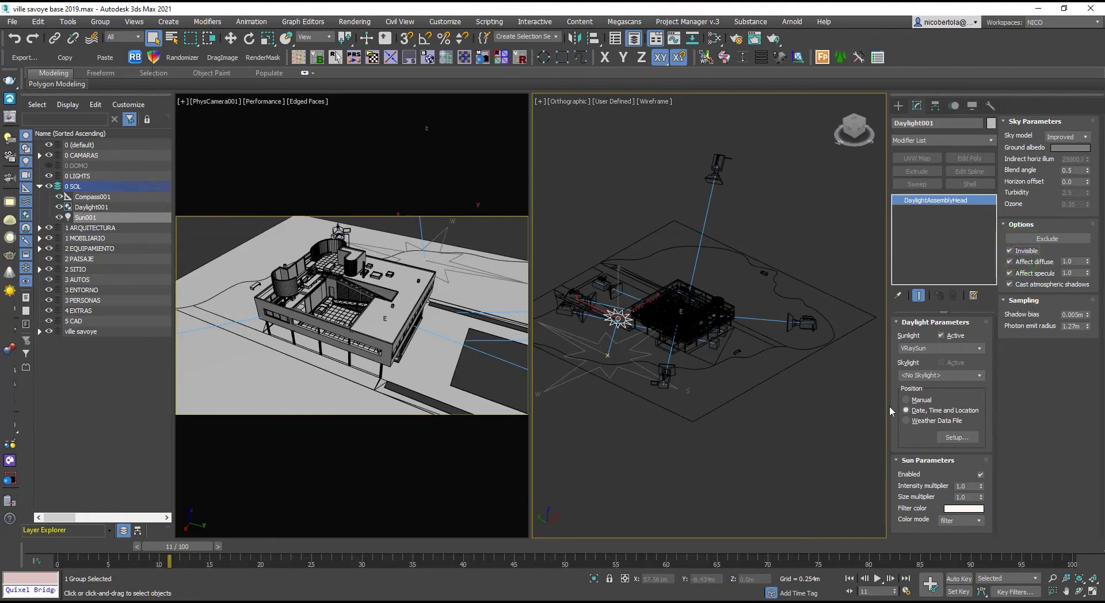
- Open the daylight position setup, try the Manual and Weather Data File modes, and return to Date, Time and Location
left_click(957, 437)
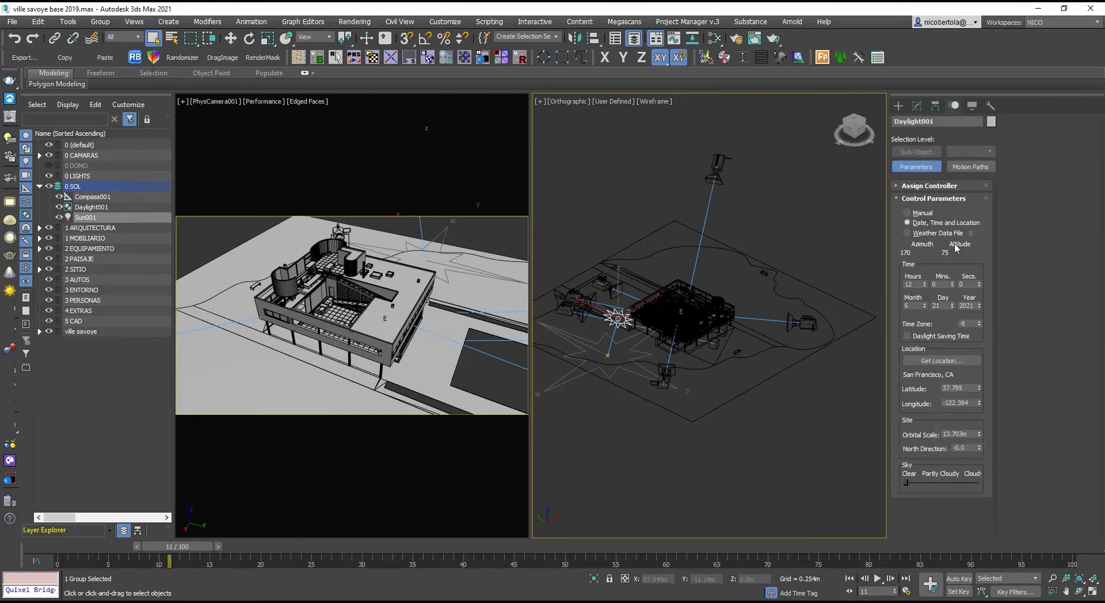
left_click(923, 213)
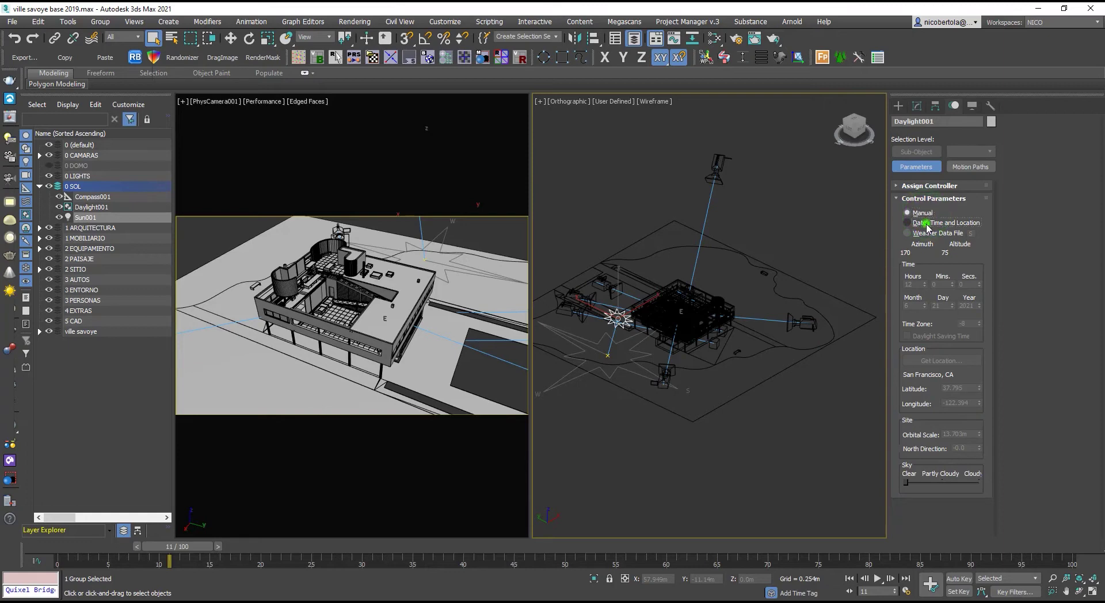
left_click(925, 224)
left_click(930, 232)
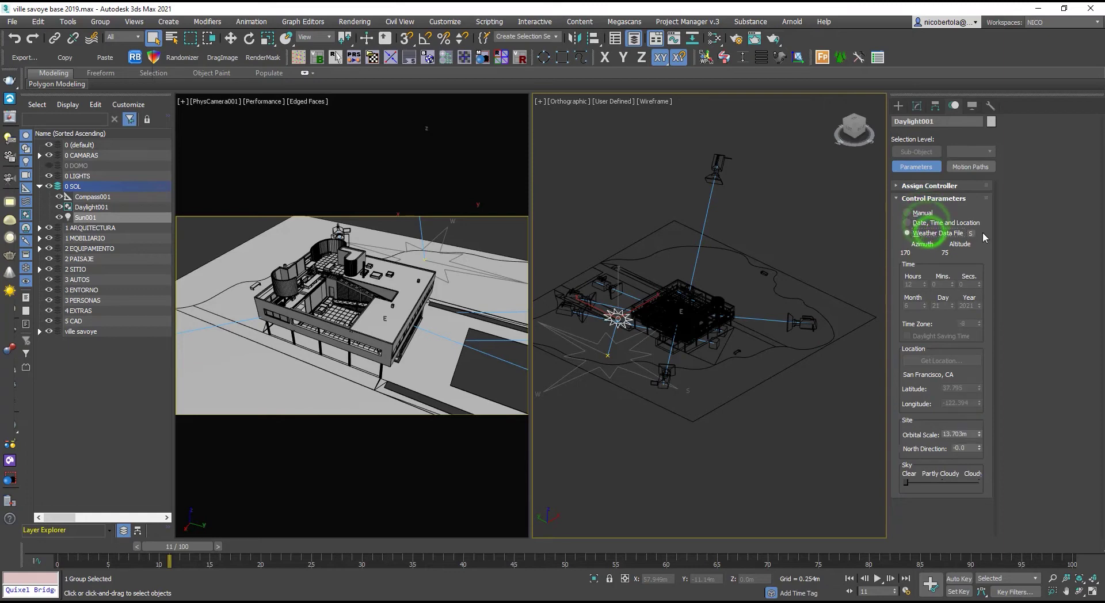
left_click(931, 223)
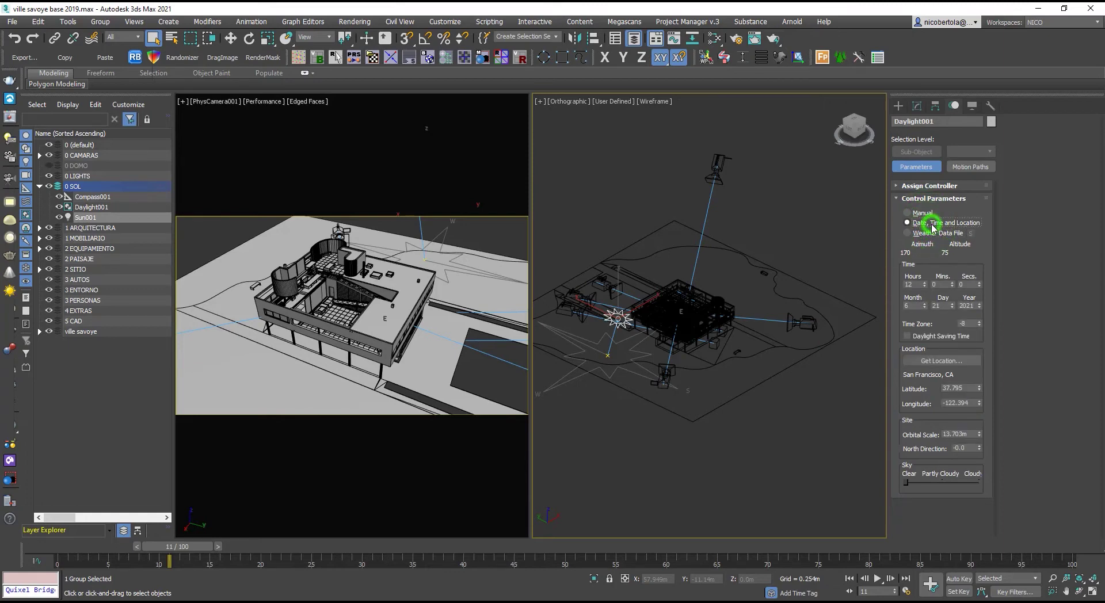
- Set the daylight's geographic location to Paris, France, using the Europe map
left_click(948, 362)
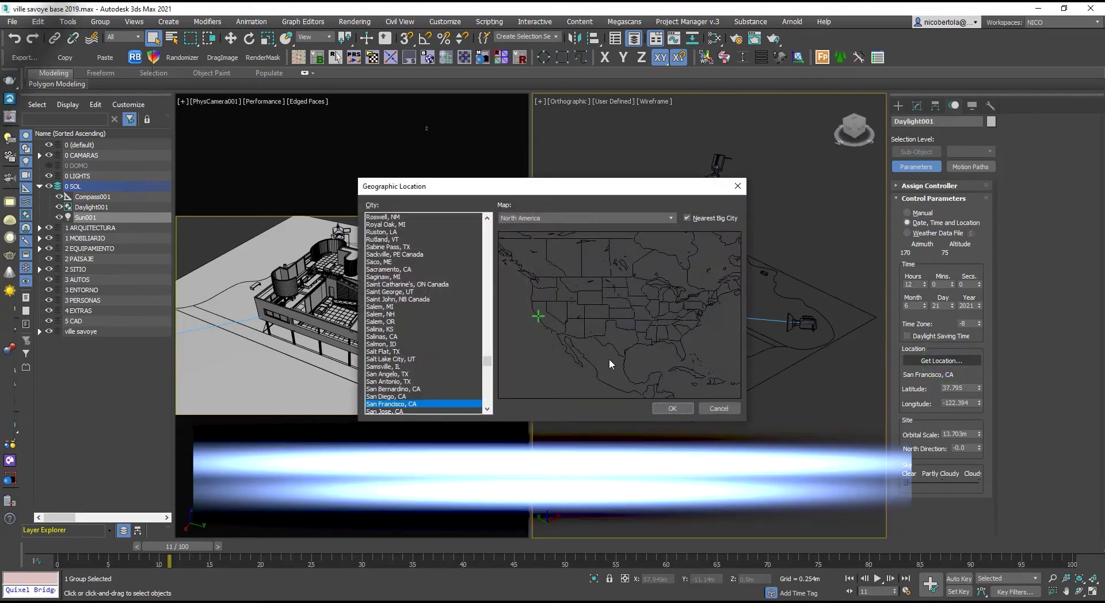
left_click(550, 217)
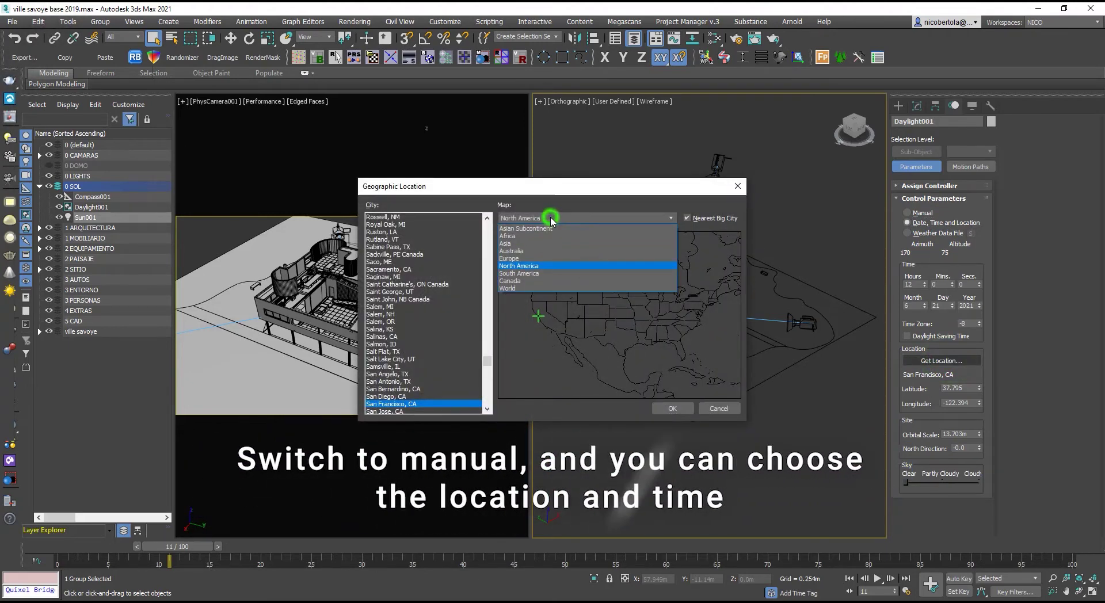
left_click(551, 258)
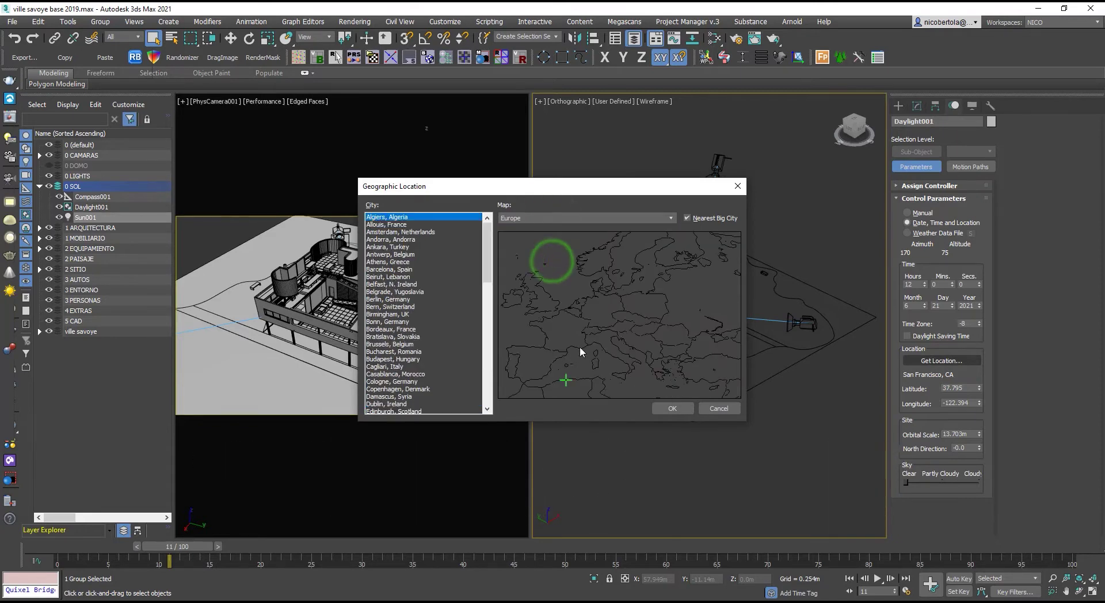
left_click(565, 337)
left_click(563, 323)
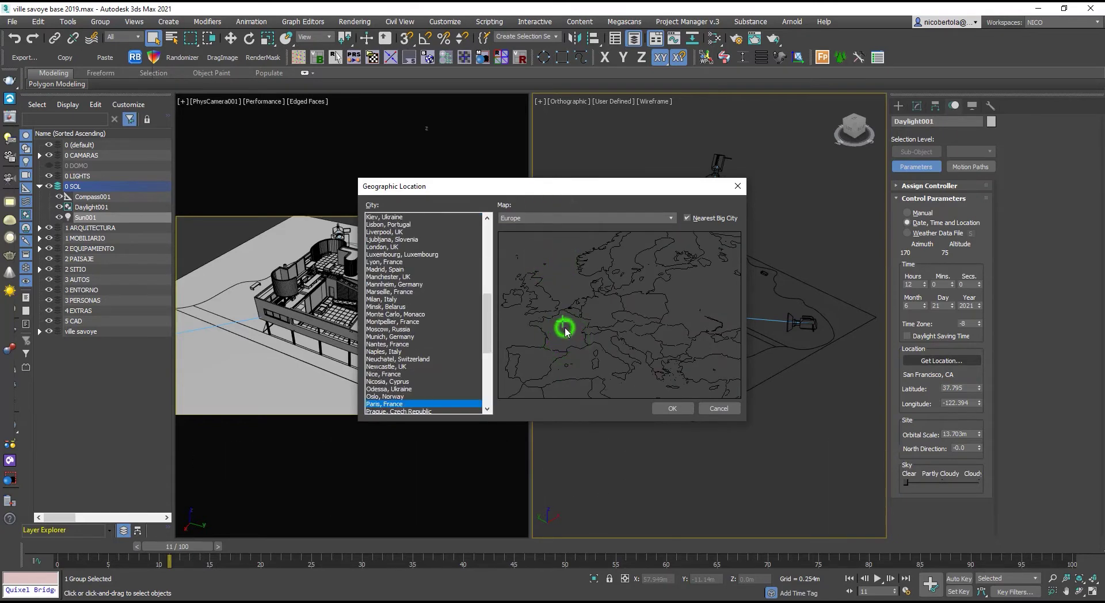
left_click(672, 409)
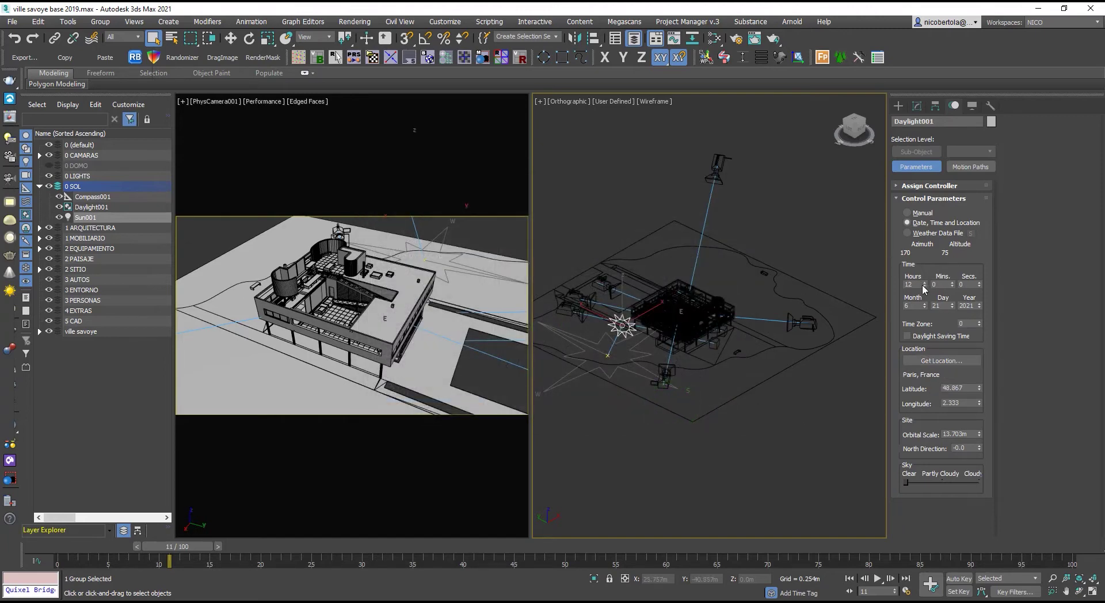
- Try different sun hours, then move to frame 0 and set the daylight's hour to 8
mouse_move(925, 285)
left_mouse_down()
mouse_move(923, 248)
mouse_move(935, 306)
mouse_move(927, 281)
mouse_move(932, 297)
left_mouse_up()
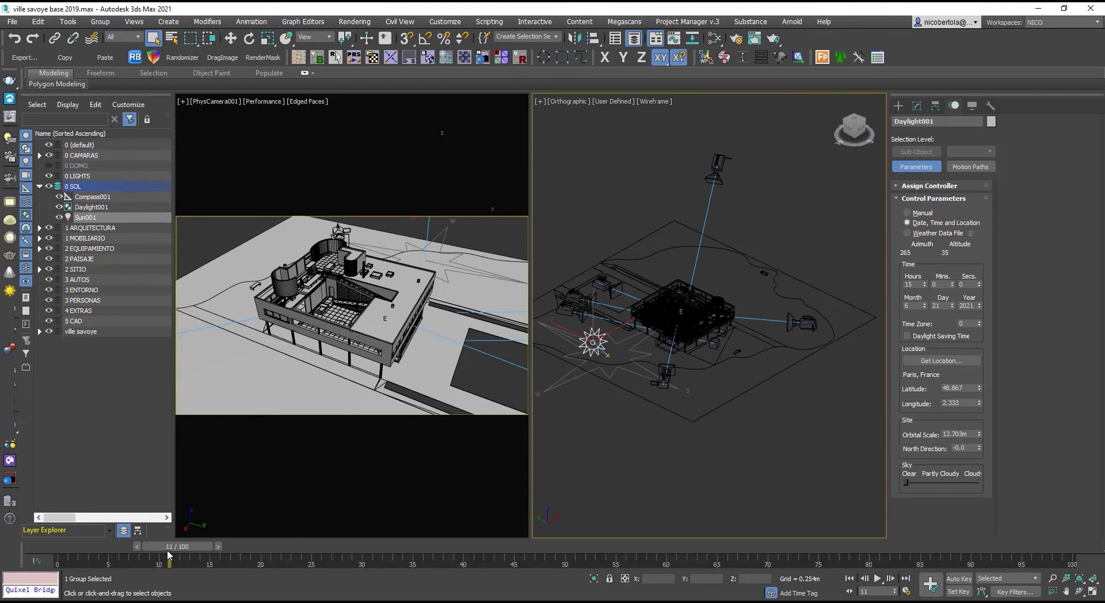
left_click_drag(168, 547, 43, 547)
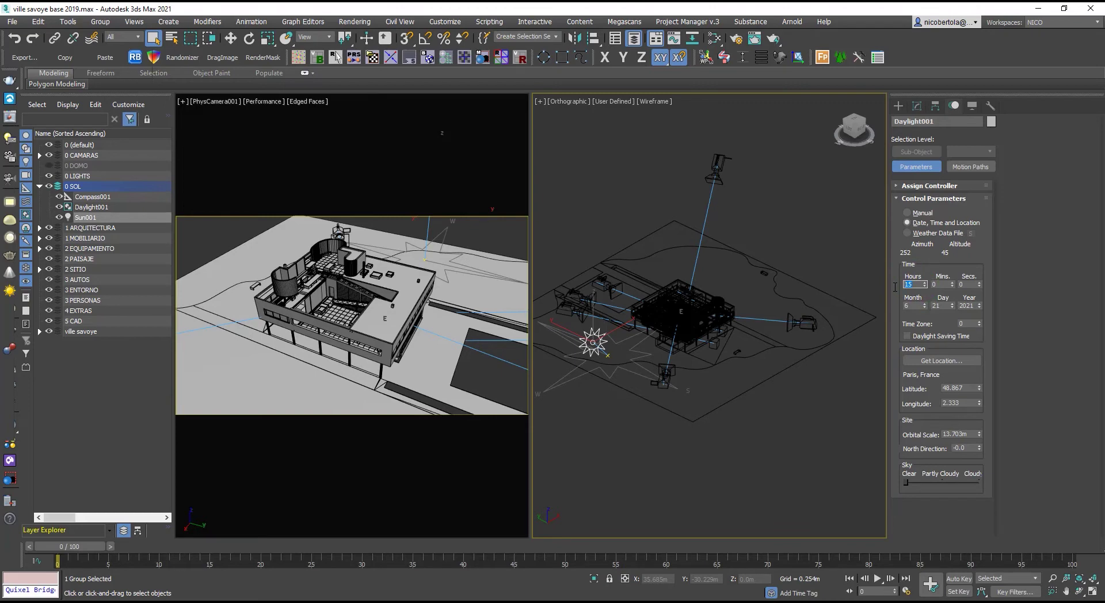
key("Return")
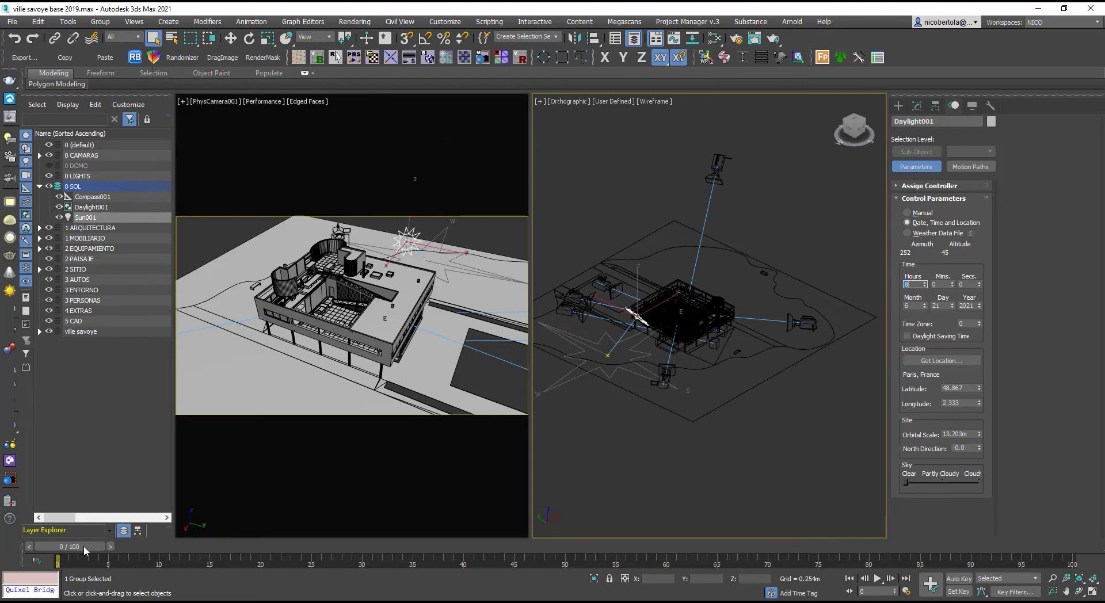
- Animate the daylight with Auto Key by setting its hour to 22 at frame 14, and switch Auto Key off
left_click_drag(84, 545, 223, 547)
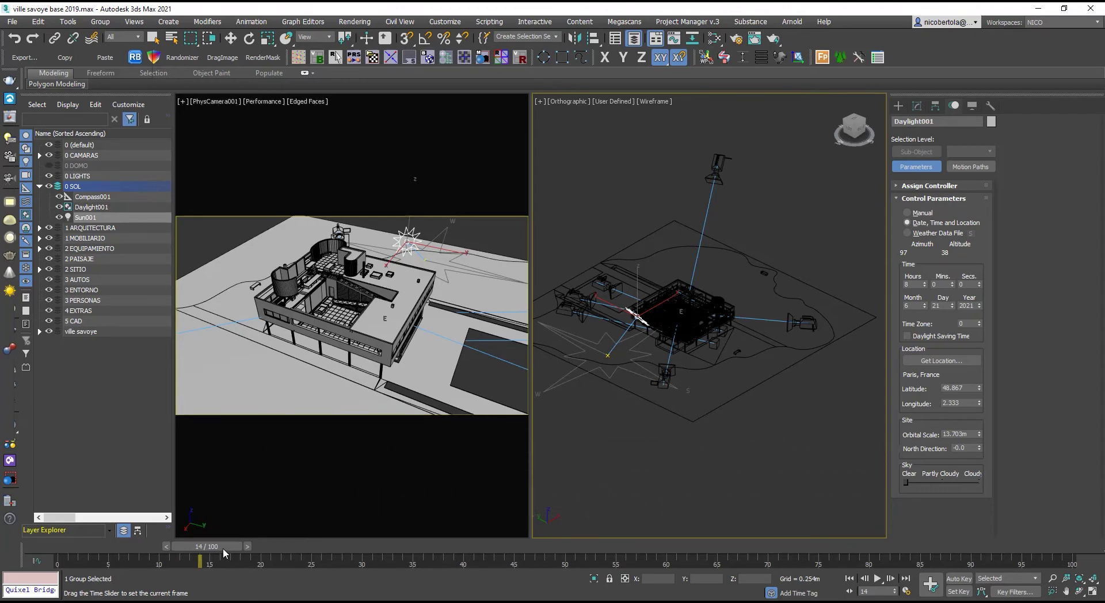
key("q")
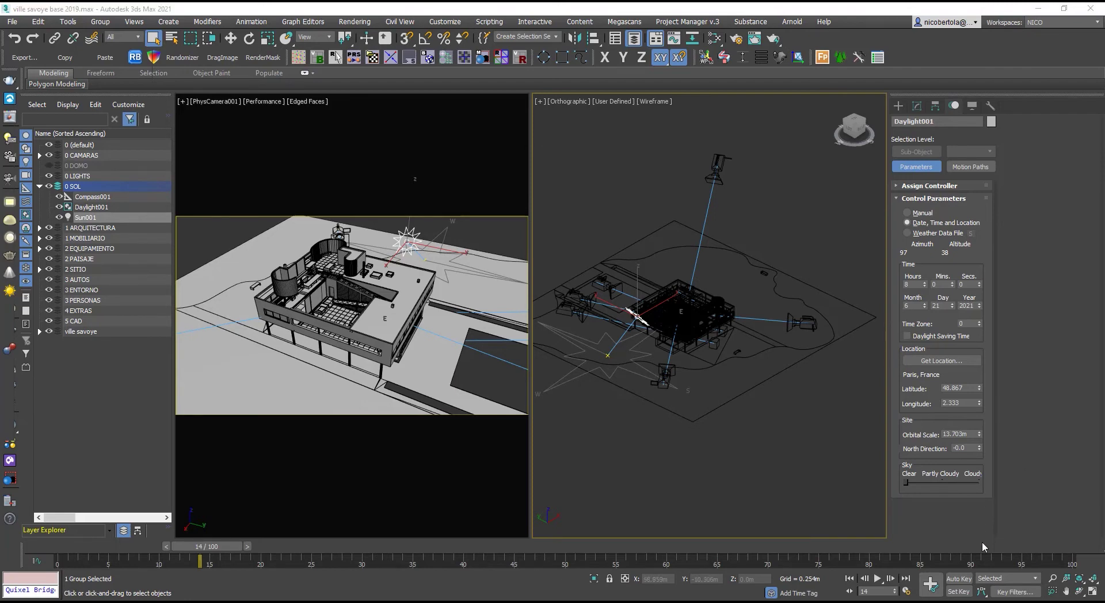
left_click(959, 578)
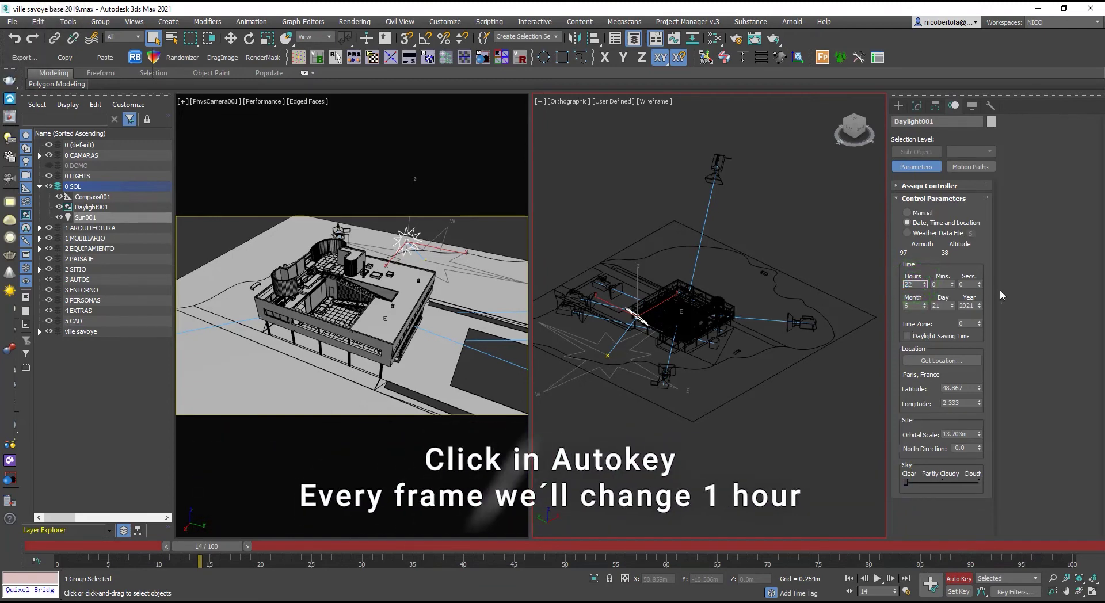
key("Return")
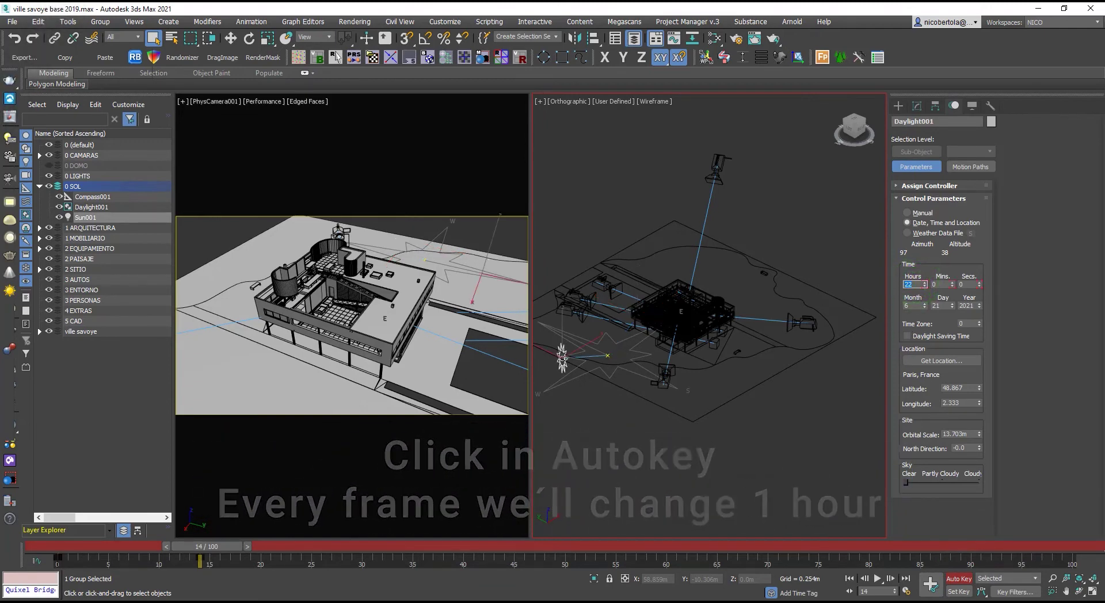
left_click(966, 578)
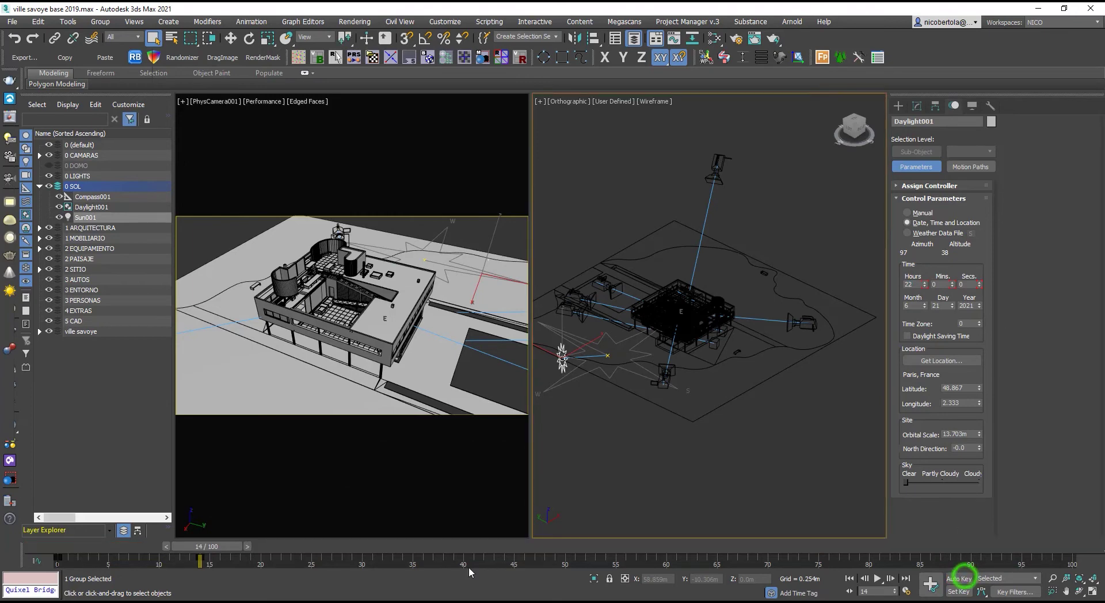
- Return to frame 0, activate the PhysCamera001 view and start an interactive V-Ray render in the frame buffer
left_click_drag(227, 546, 62, 552)
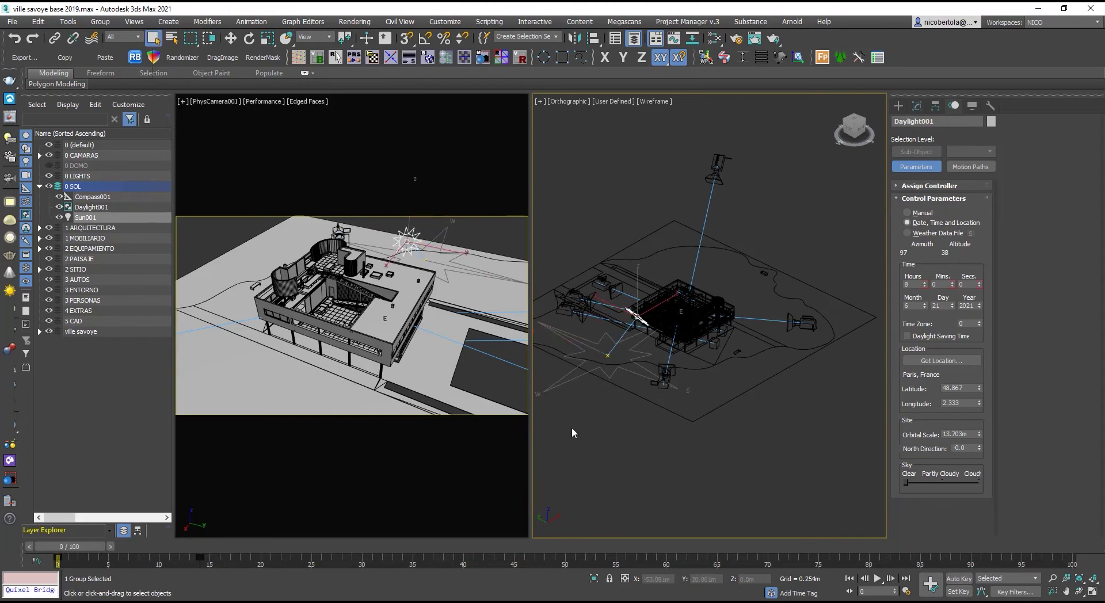
left_click(358, 157)
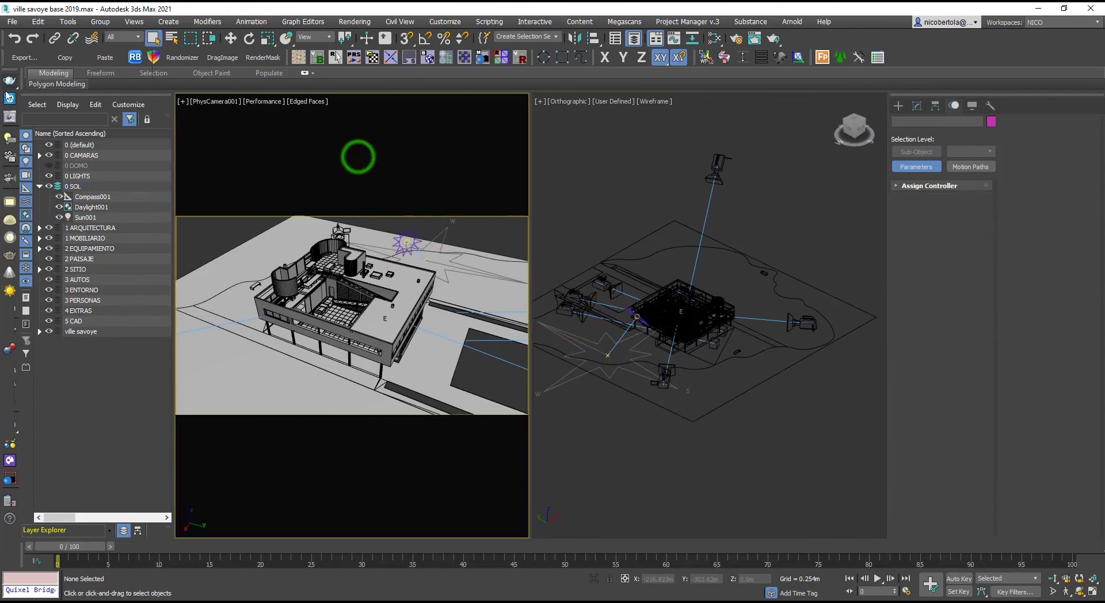
left_click(10, 118)
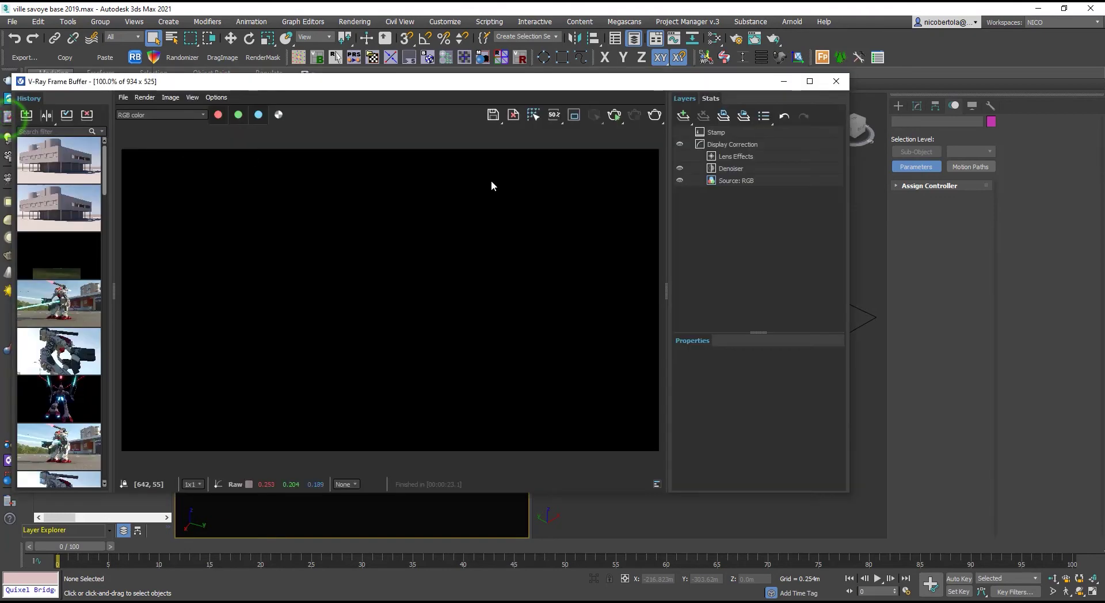
left_click(614, 115)
left_click_drag(611, 86, 656, 87)
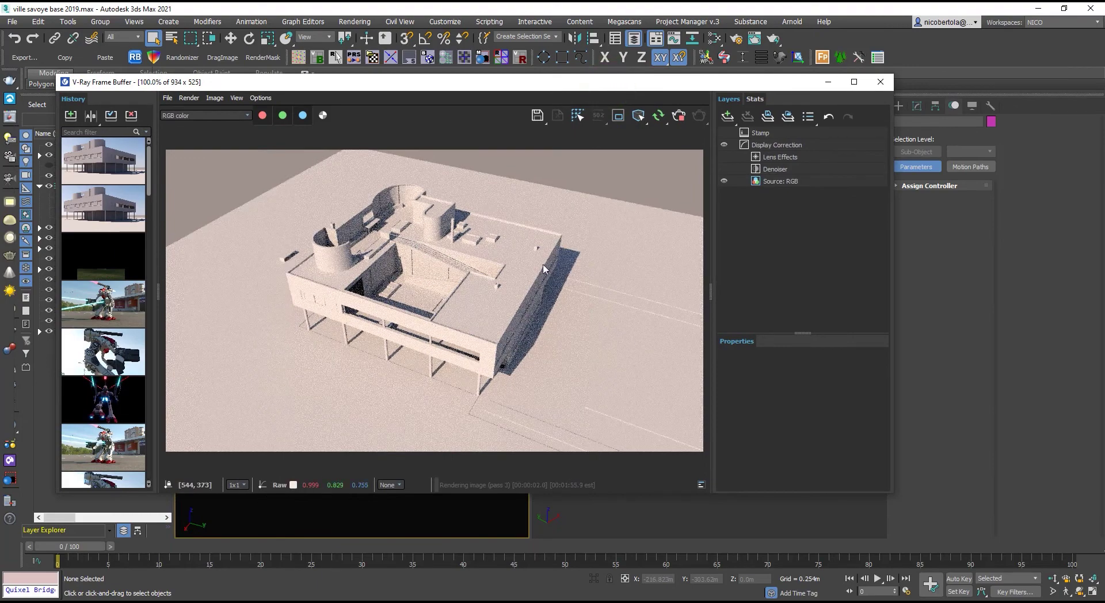
left_click_drag(659, 87, 693, 97)
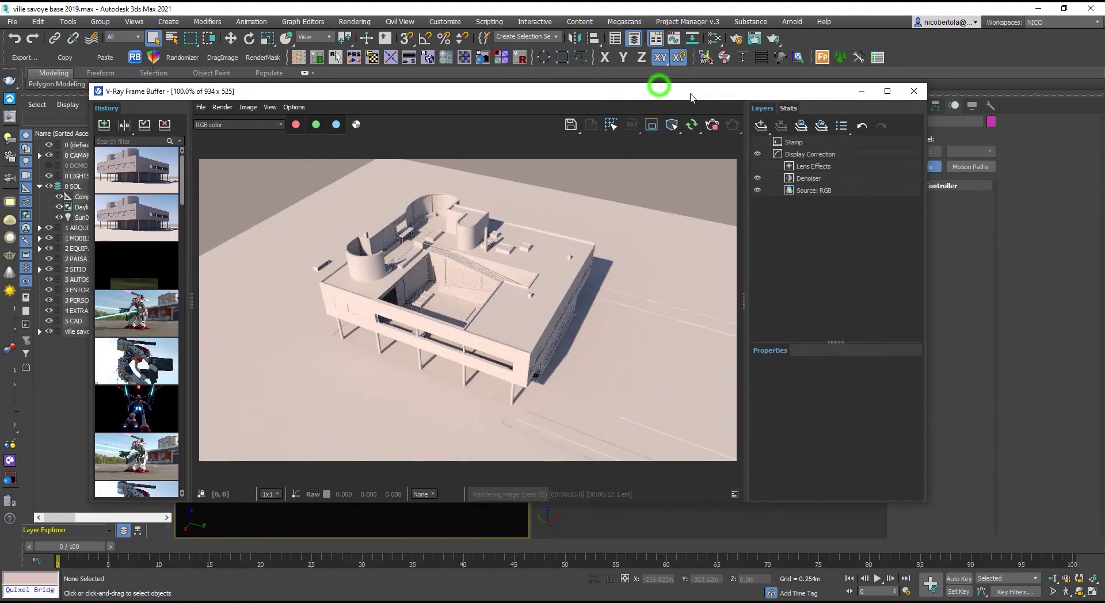
- Select Daylight001, keep its time parameters visible beside the frame buffer, and advance frame by frame to frame 10 to examine the shadows in the interactive render
left_click(79, 208)
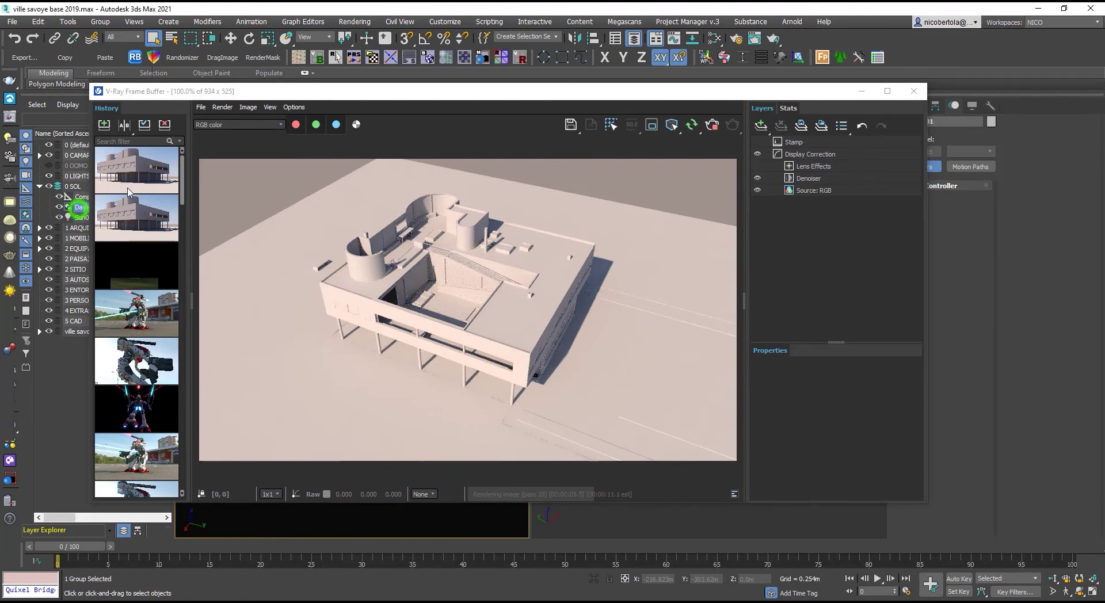
left_click_drag(460, 92, 407, 104)
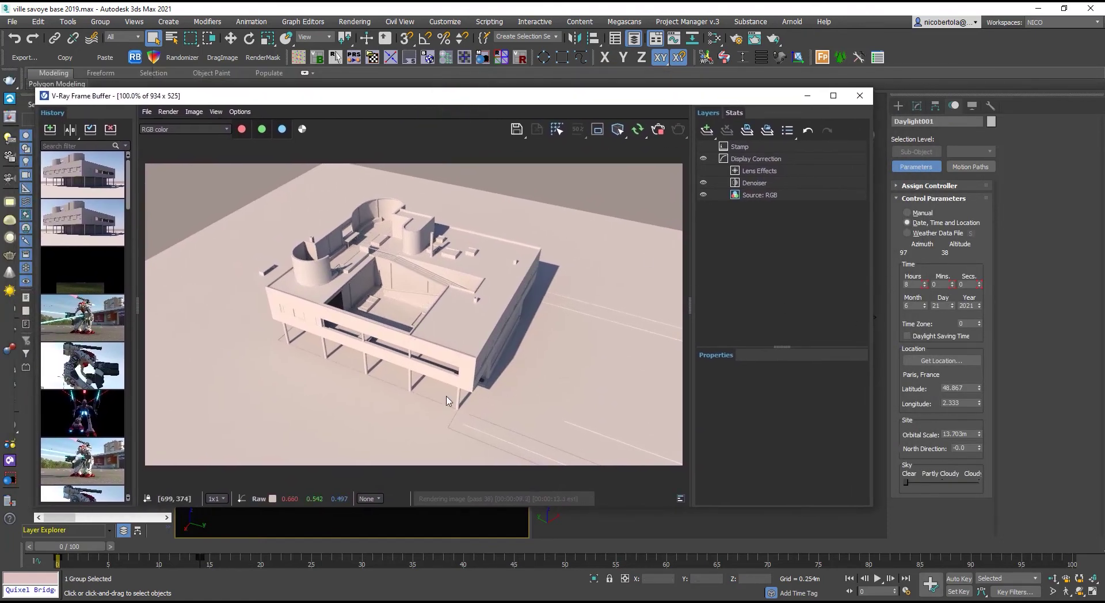
left_click(114, 546)
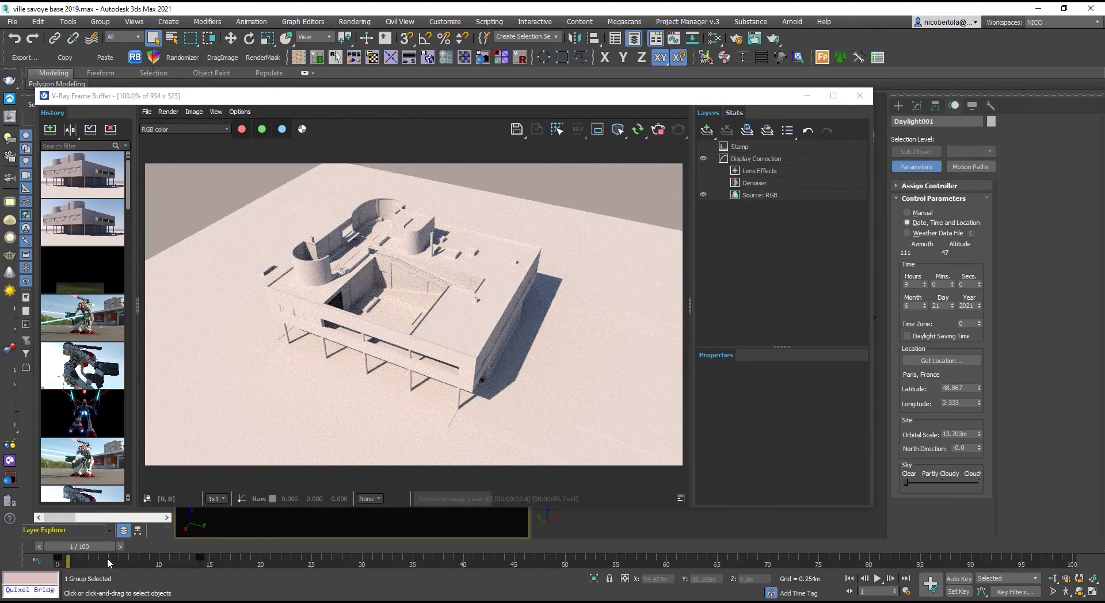
left_click(119, 546)
left_click(130, 547)
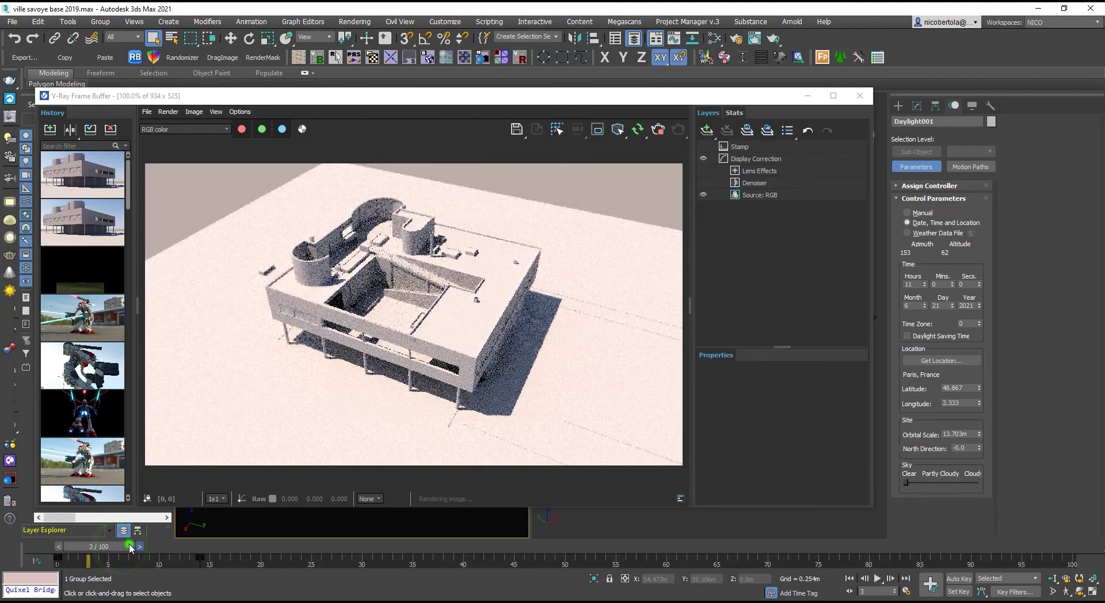
left_click(129, 546)
left_click(129, 547)
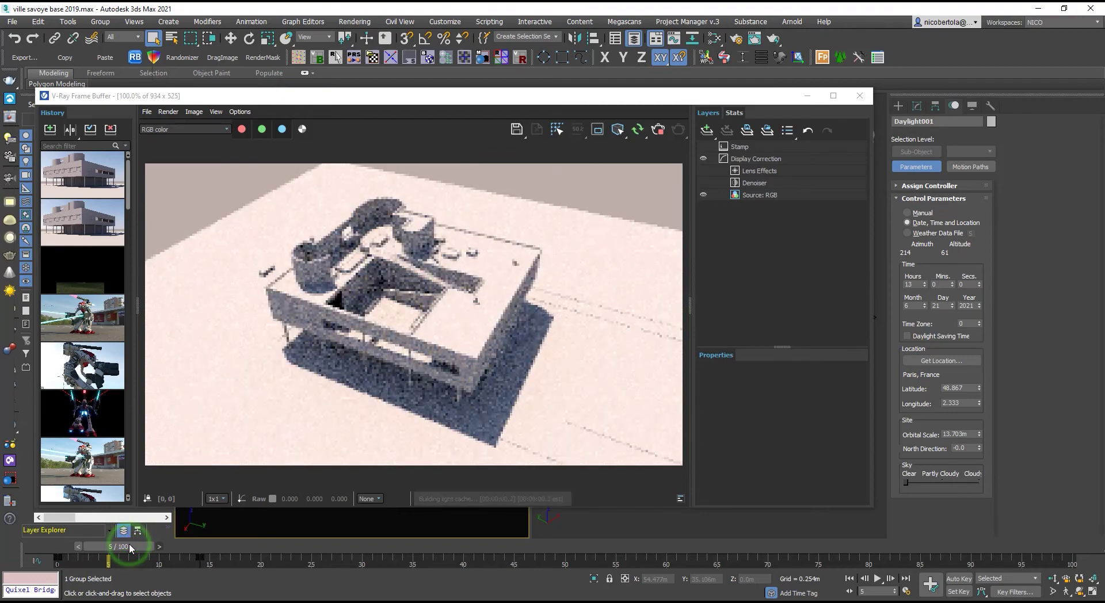
left_click(129, 547)
left_click(129, 546)
left_click(130, 546)
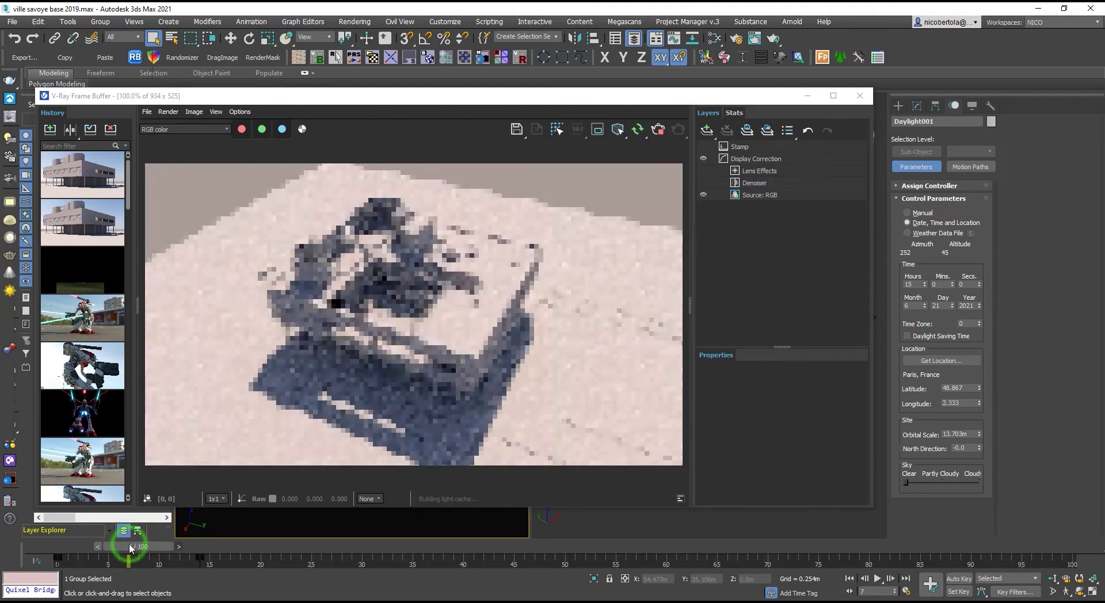
left_click(129, 546)
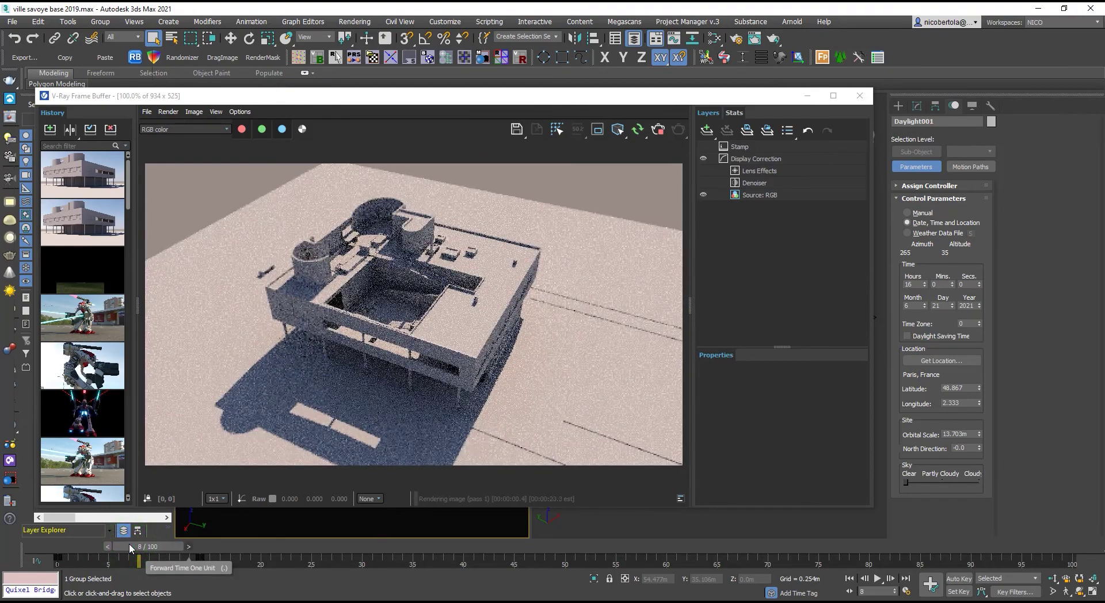
left_click(129, 547)
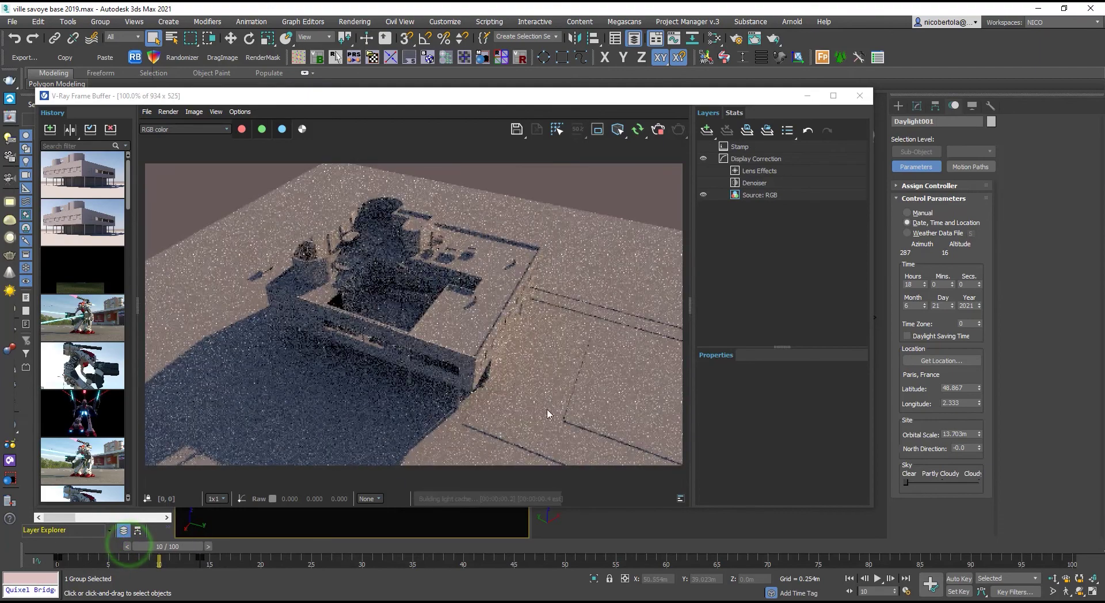